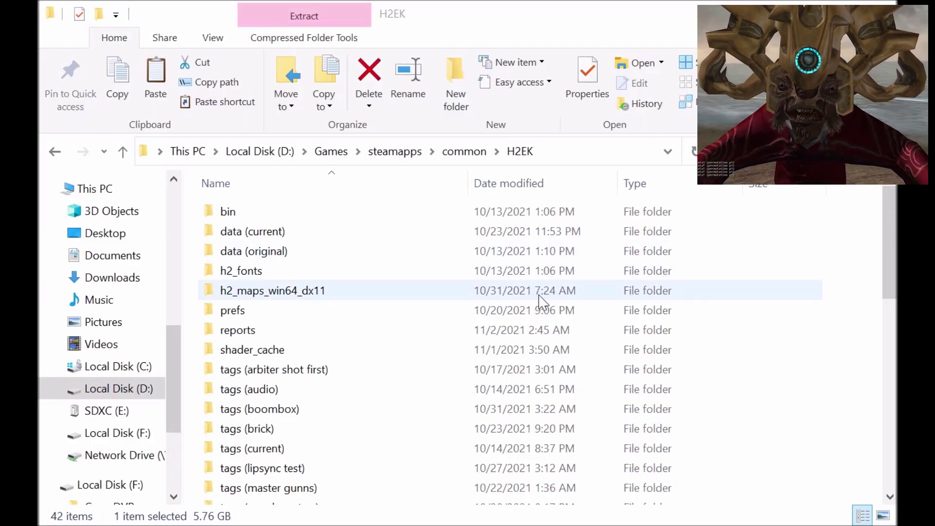
- Extract data.zip with Extract Here into the H2EK folder, creating the data folder
scroll(425, 329, "down", 8)
scroll(451, 426, "down", 1)
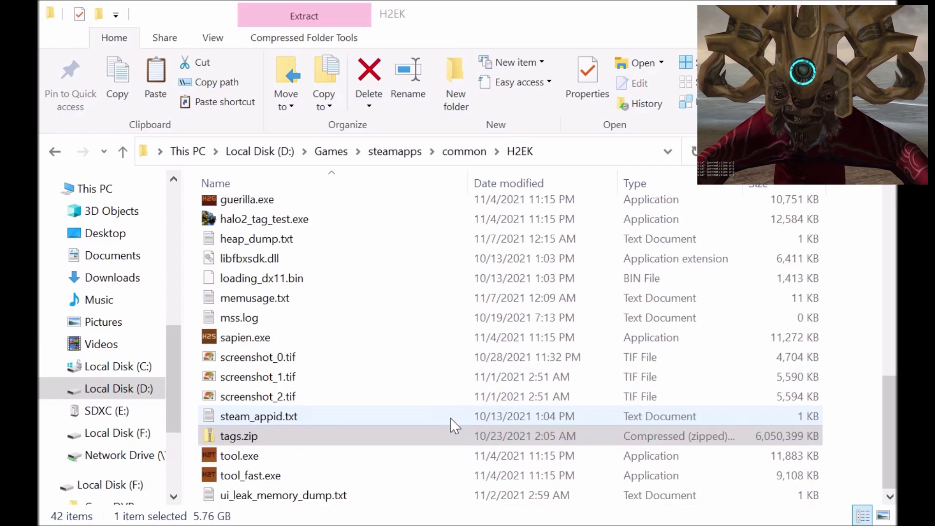
scroll(469, 460, "up", 9)
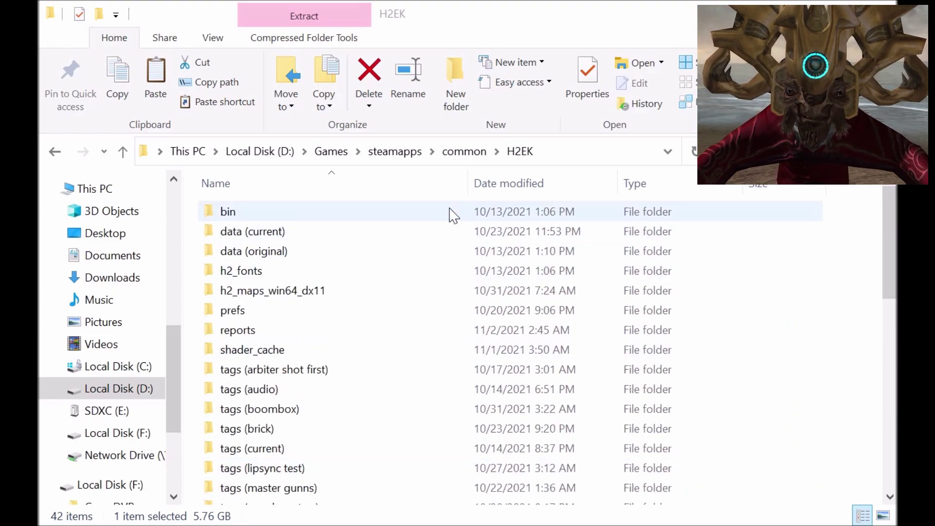
scroll(778, 311, "down", 1)
scroll(778, 311, "down", 8)
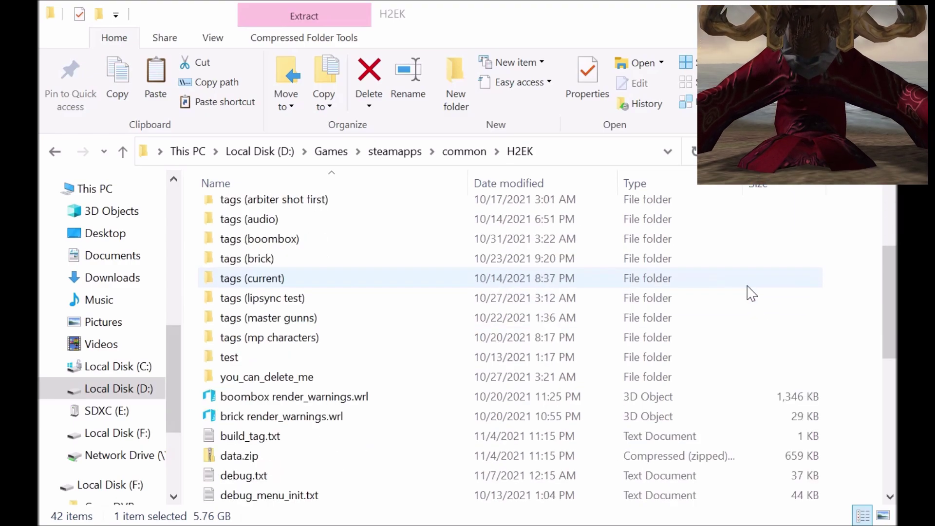
scroll(442, 449, "up", 1)
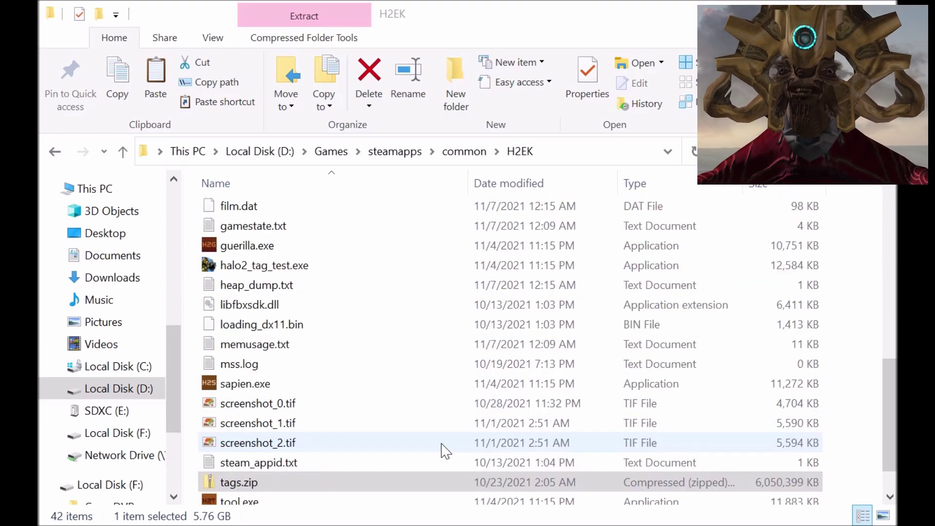
scroll(599, 407, "up", 2)
left_click(403, 269)
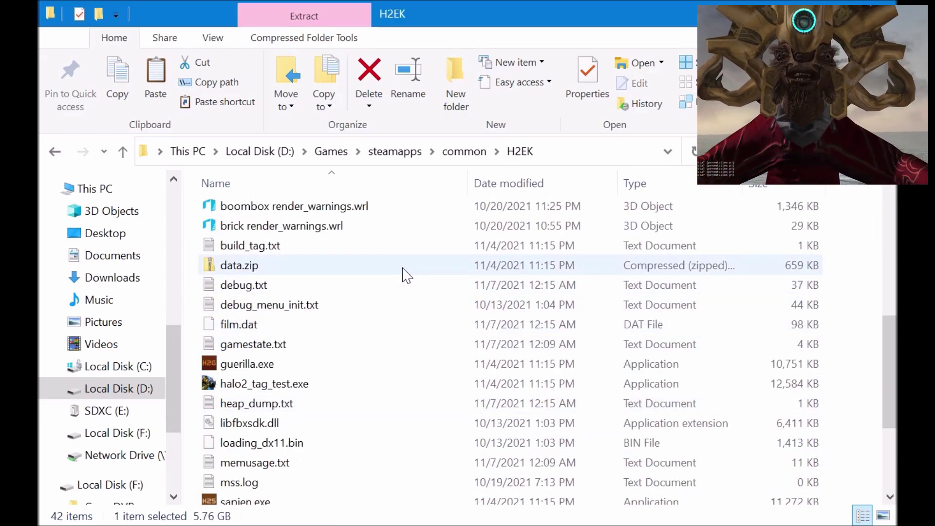
scroll(380, 400, "down", 1)
scroll(379, 401, "down", 2)
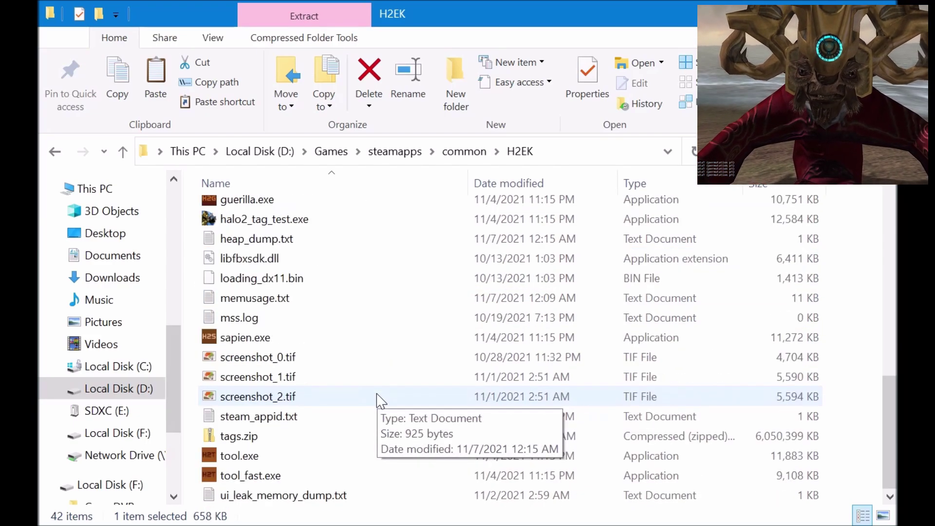
left_click(371, 434)
scroll(512, 419, "up", 2)
scroll(511, 418, "up", 2)
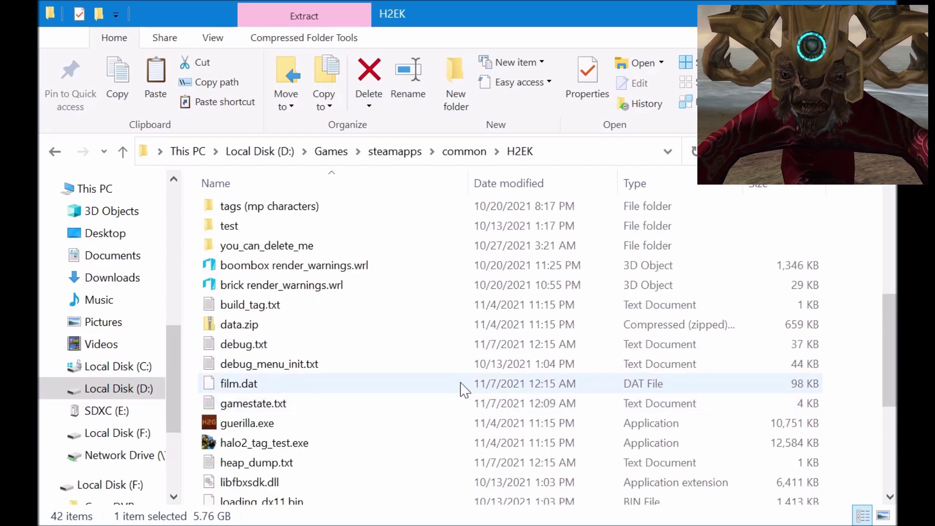
left_click(359, 328)
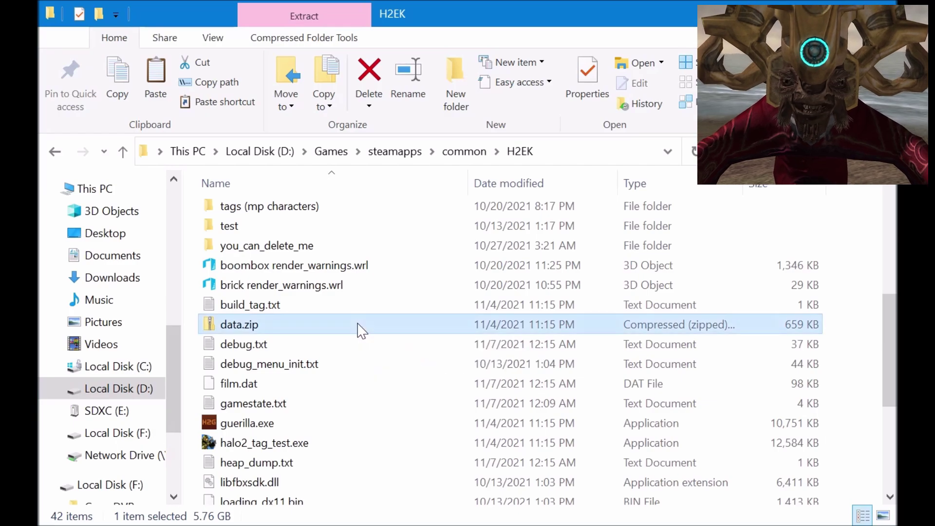
scroll(385, 370, "down", 4)
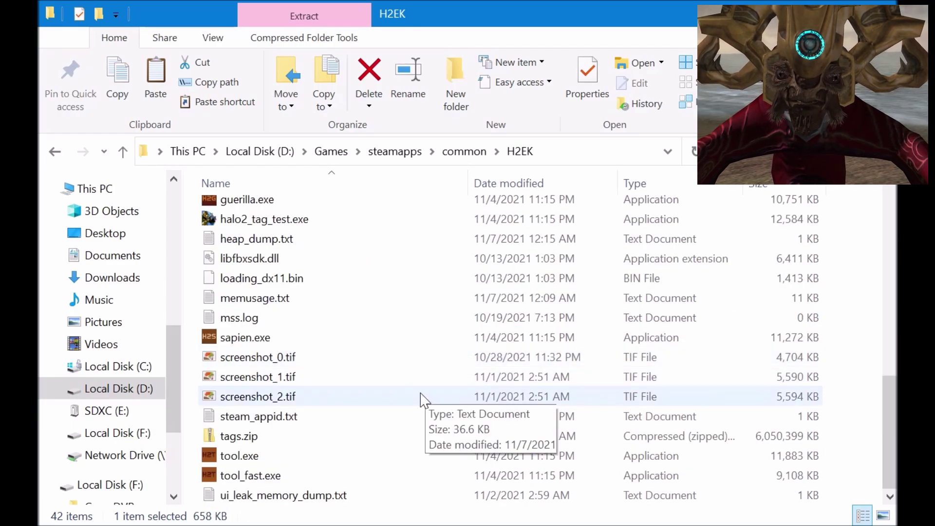
left_click(425, 433)
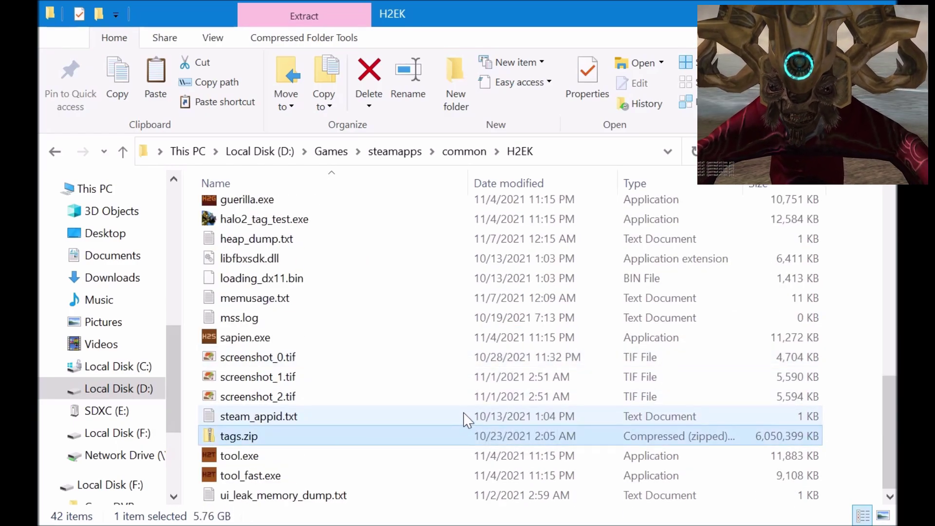
scroll(463, 414, "up", 6)
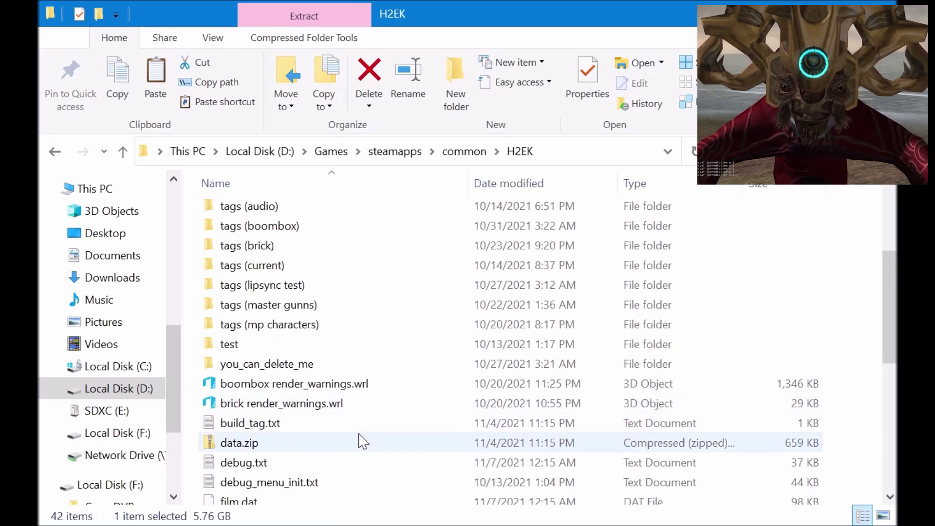
left_click(353, 445)
right_click(352, 445)
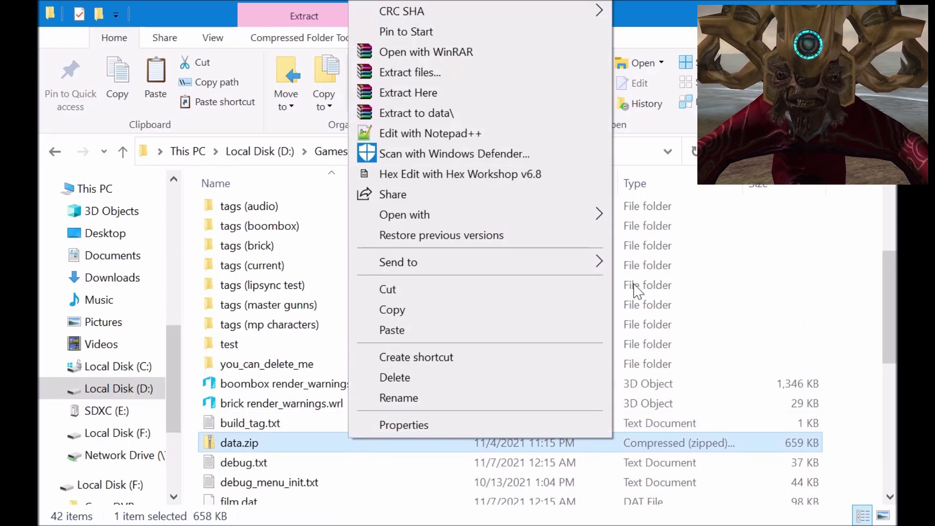
left_click(529, 98)
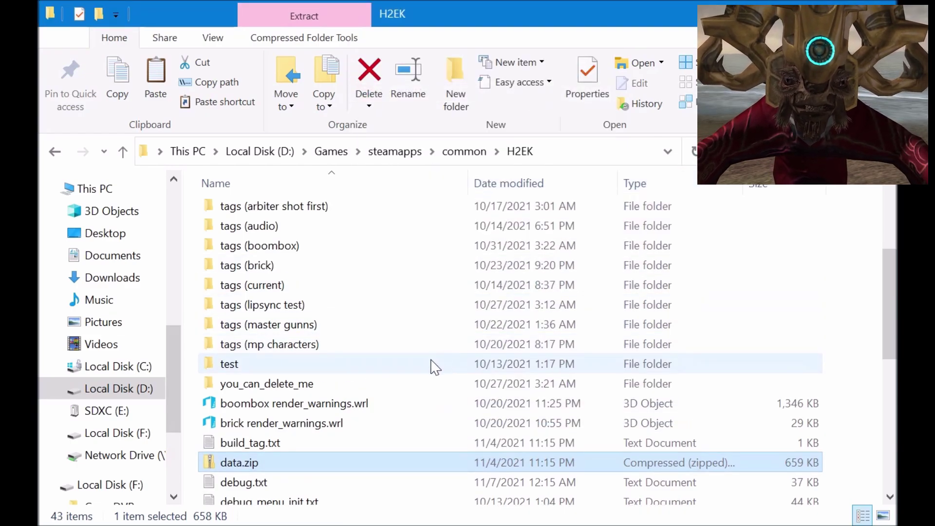
scroll(435, 367, "up", 3)
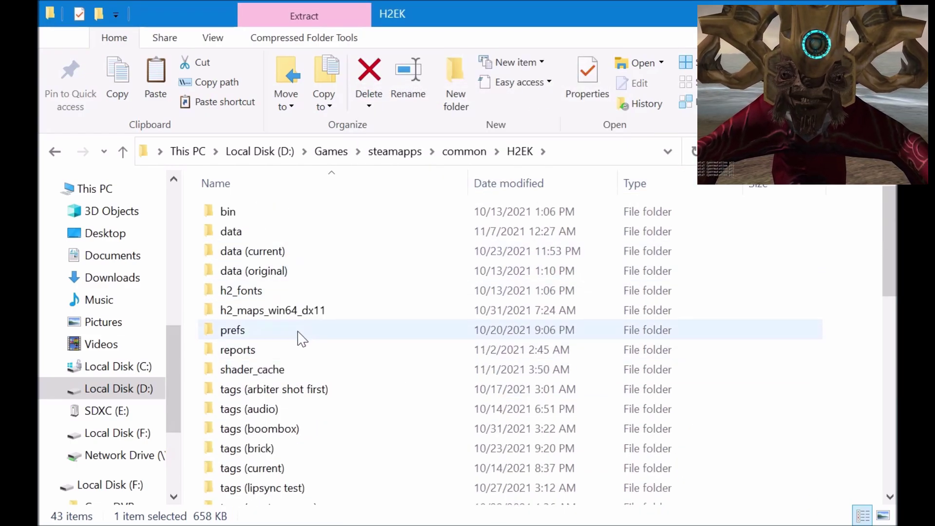
left_click(288, 232)
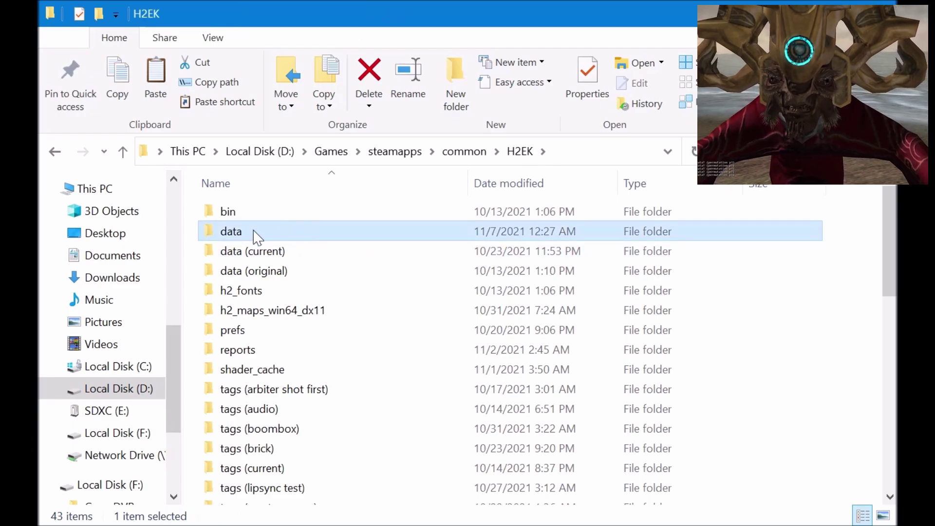
scroll(375, 411, "down", 8)
- Extract tags.zip with Extract Here, letting WinRAR continue in the background
left_click(327, 438)
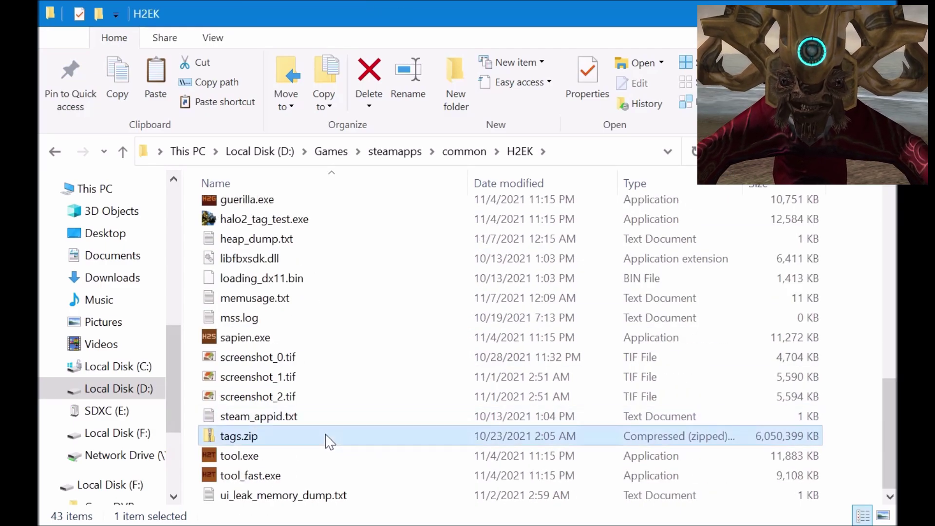
right_click(328, 441)
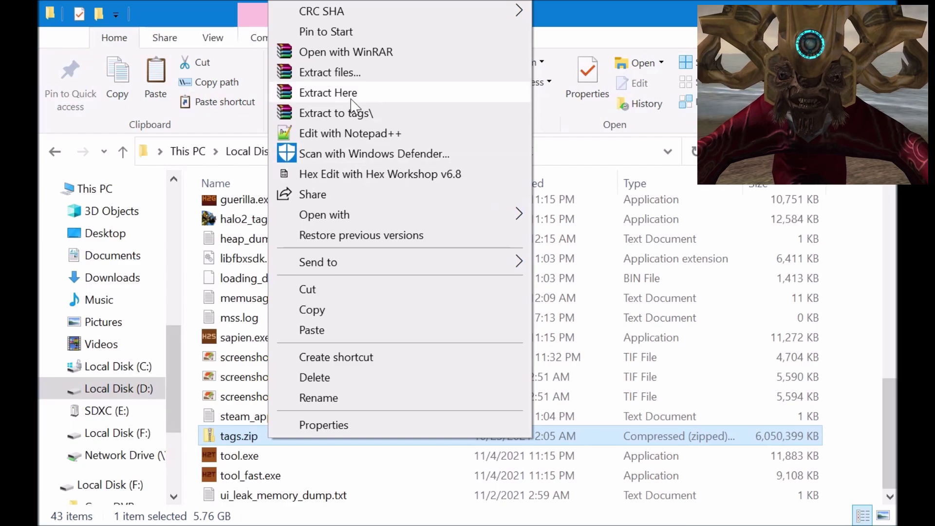
left_click(356, 91)
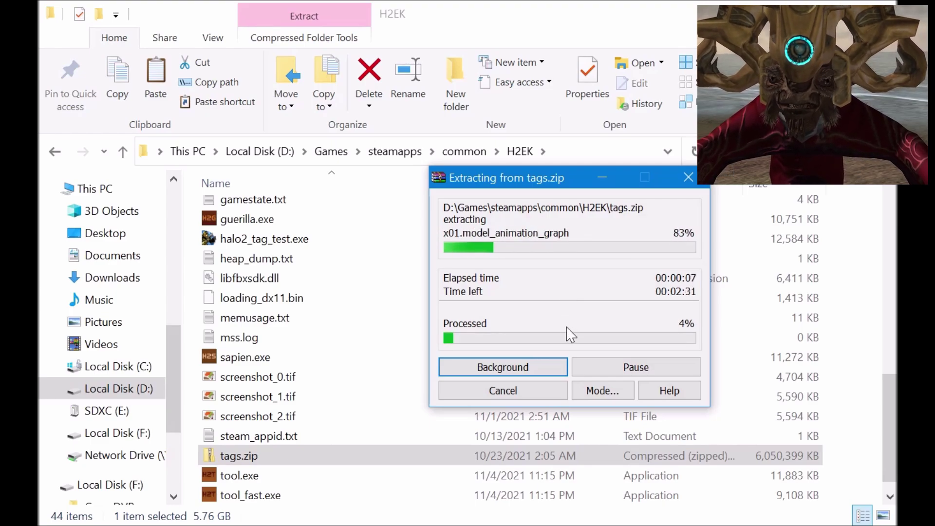
left_click(503, 366)
scroll(383, 455, "up", 7)
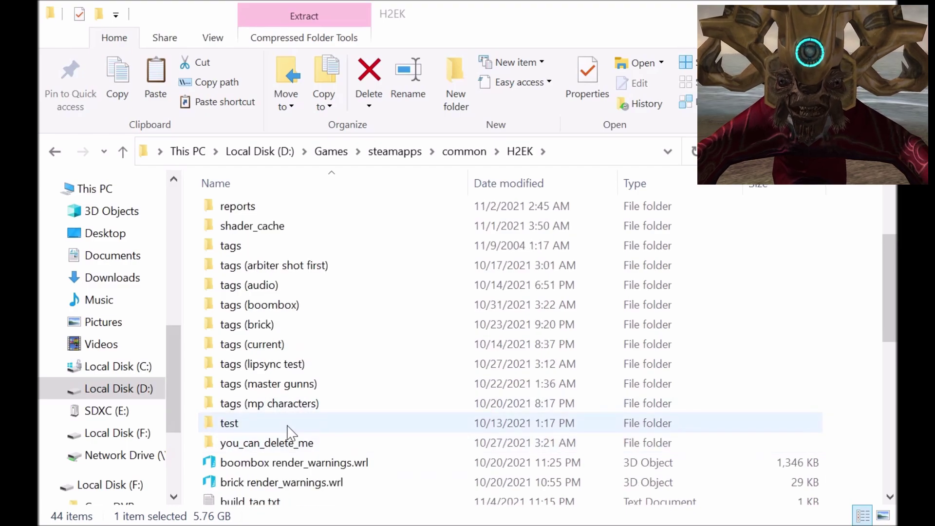
- Check the newly extracted data and tags folders in the H2EK file list
left_click(287, 429)
scroll(287, 426, "up", 2)
left_click(244, 365)
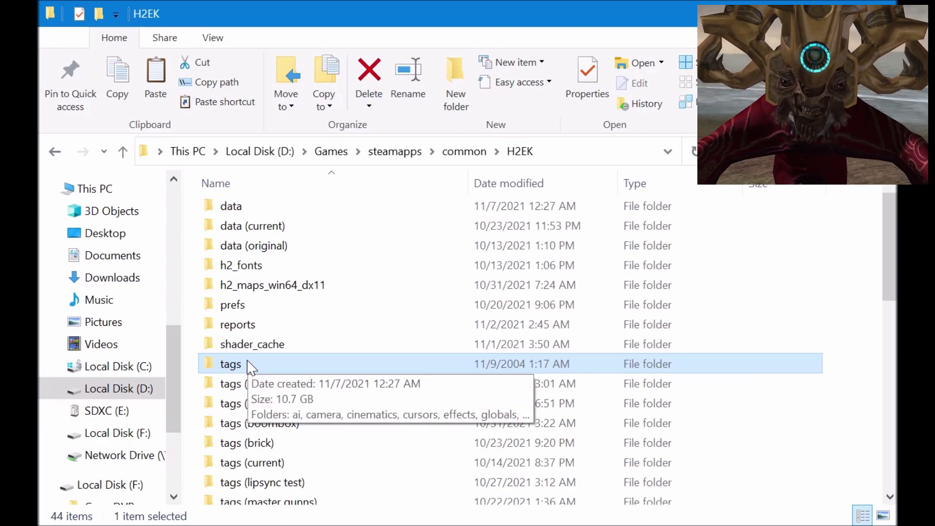
scroll(434, 380, "up", 1)
left_click(333, 236)
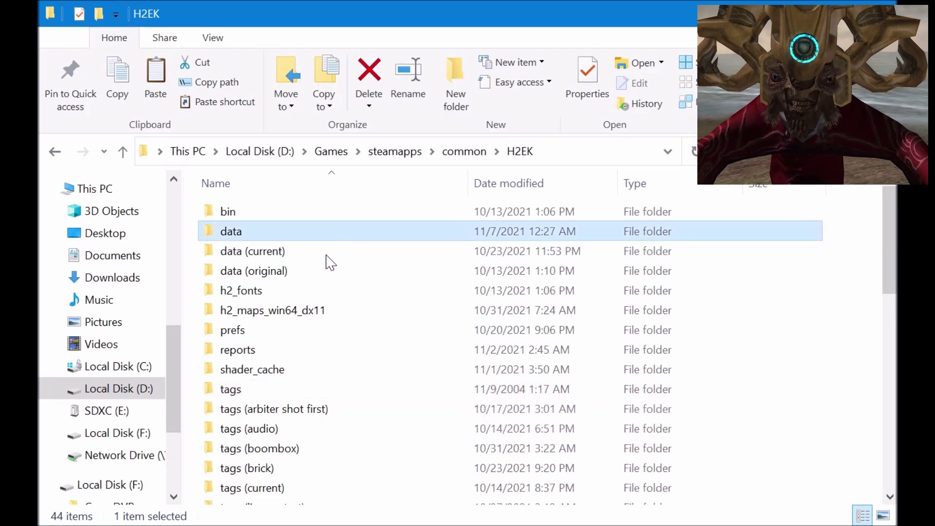
left_click(310, 389)
left_click(305, 234)
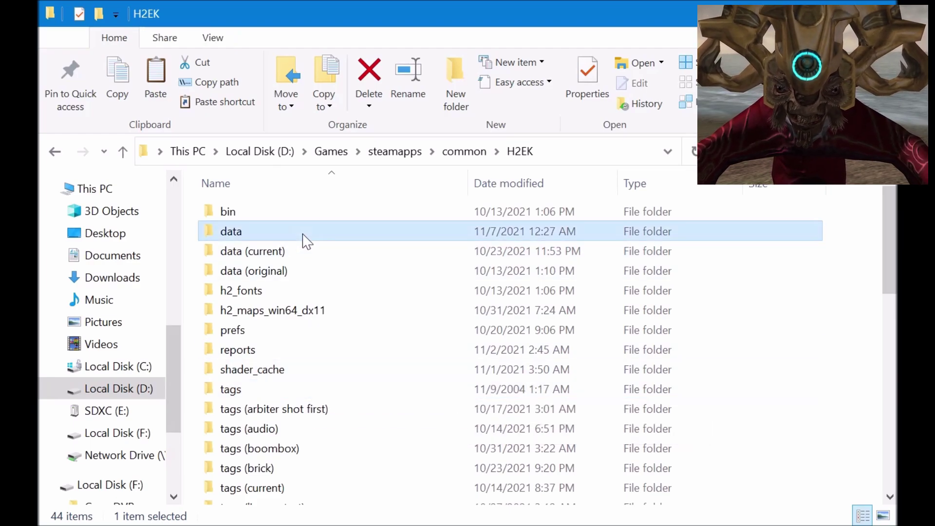
left_click(335, 390)
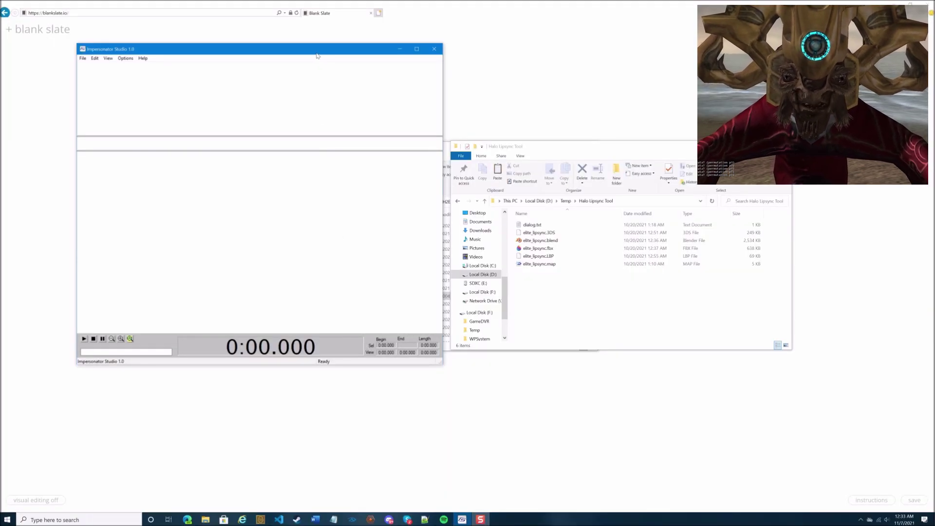
- Arrange Impersonator Studio beside the Halo Lipsync Tool folder and read its Help > About version
left_click_drag(317, 56, 317, 88)
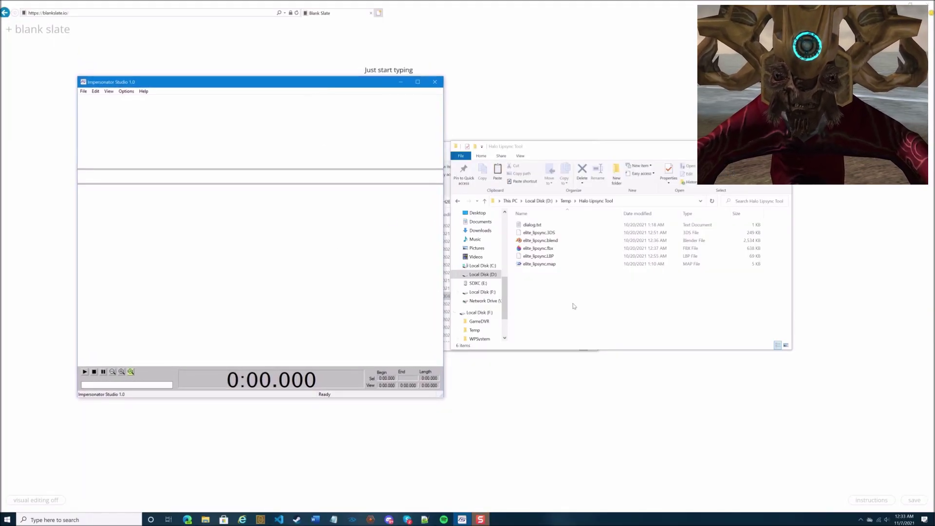
left_click(552, 194)
left_click(326, 287)
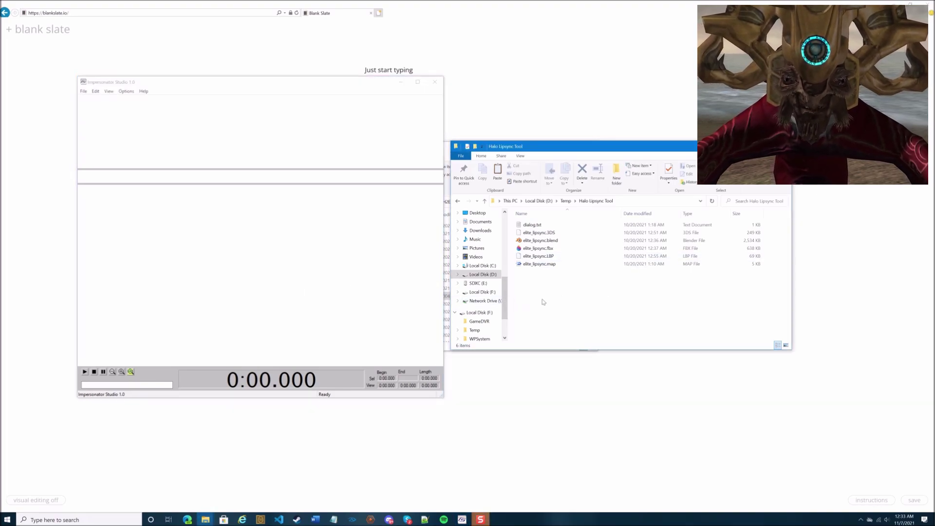
left_click(587, 334)
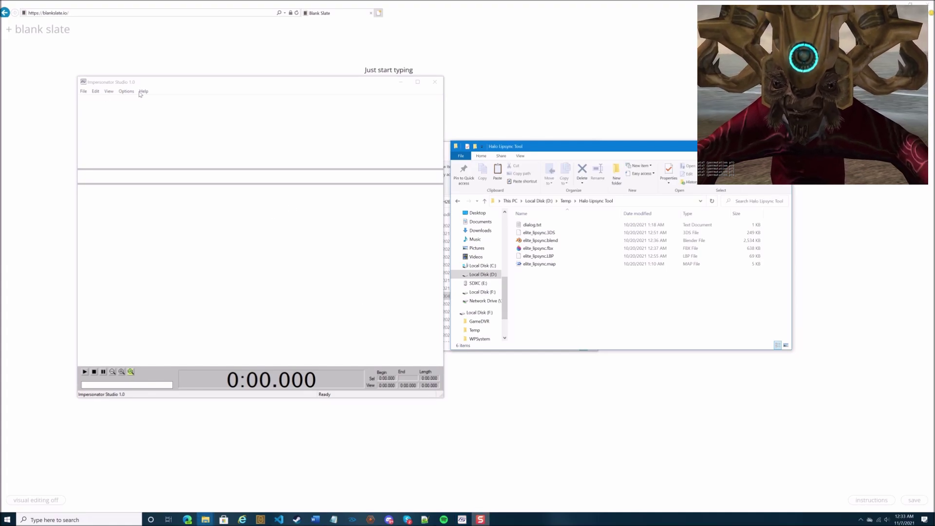
left_click(167, 92)
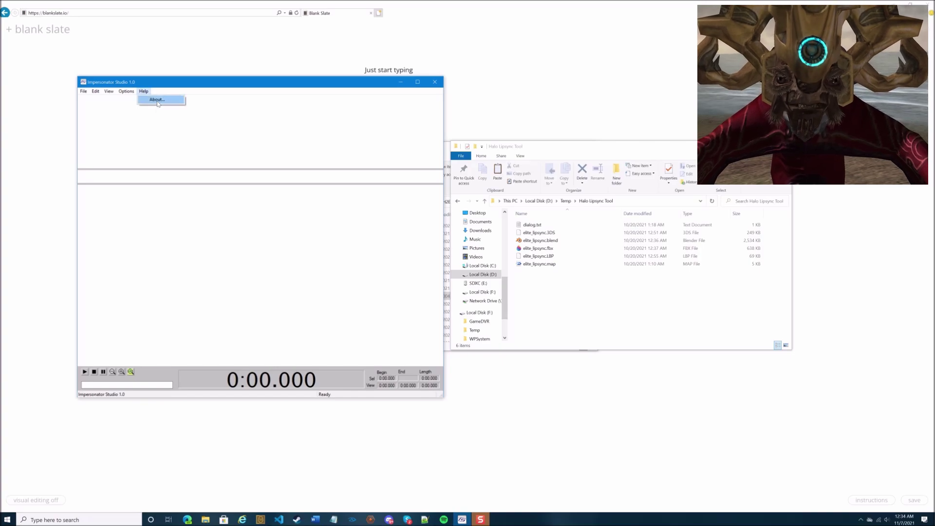
left_click(157, 100)
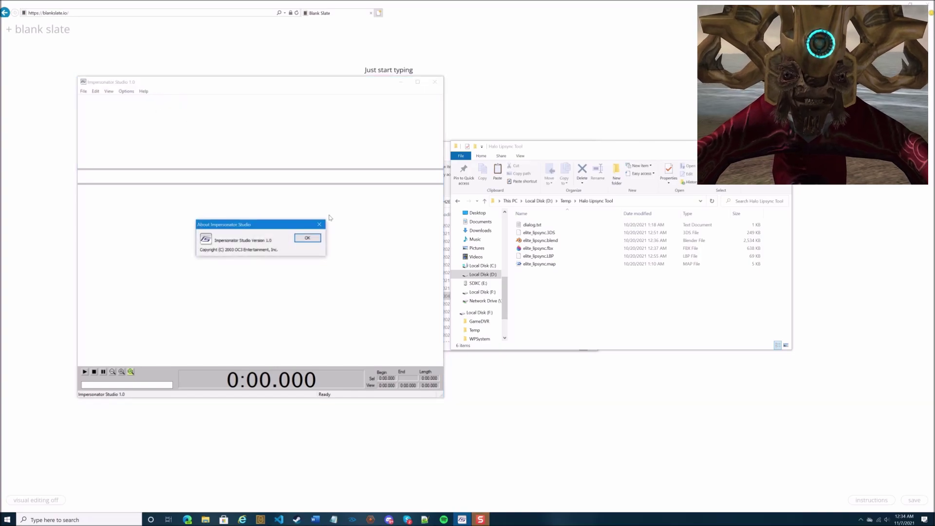
left_click(306, 240)
- Select the LBP and map files, then move the Osoyoos window up and left
left_click_drag(605, 291, 620, 275)
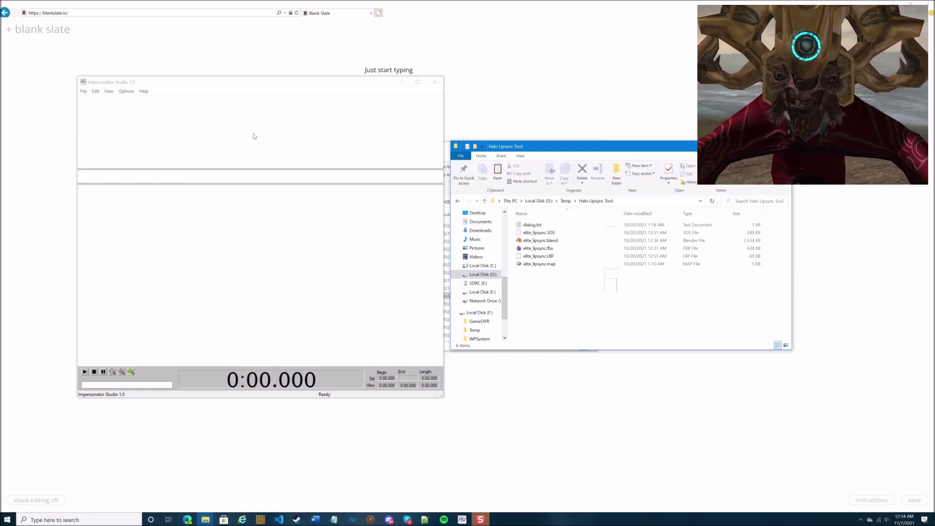
left_click(301, 168)
left_click(586, 292)
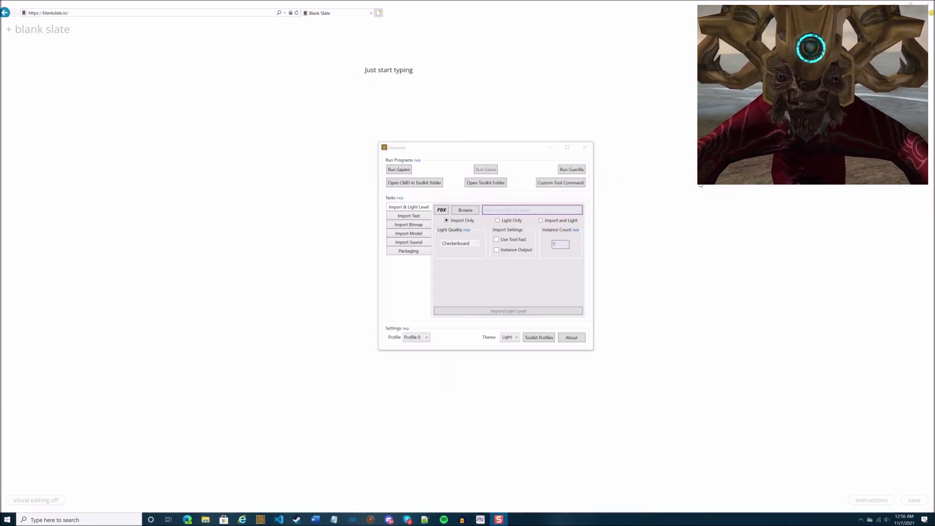
left_click_drag(492, 152, 425, 132)
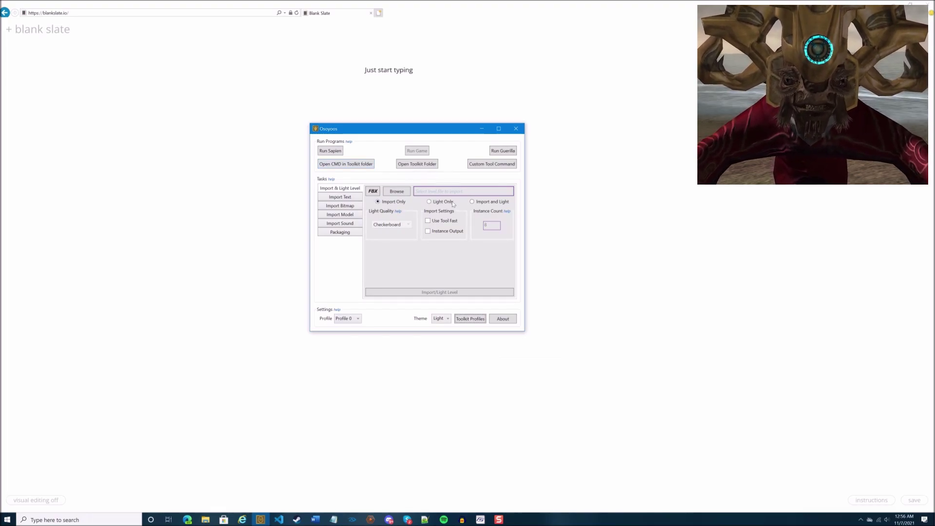
- Review the H2EK toolkit profile paths, keep Gen 2 as the game generation, and save
left_click(471, 319)
left_click_drag(227, 121, 448, 100)
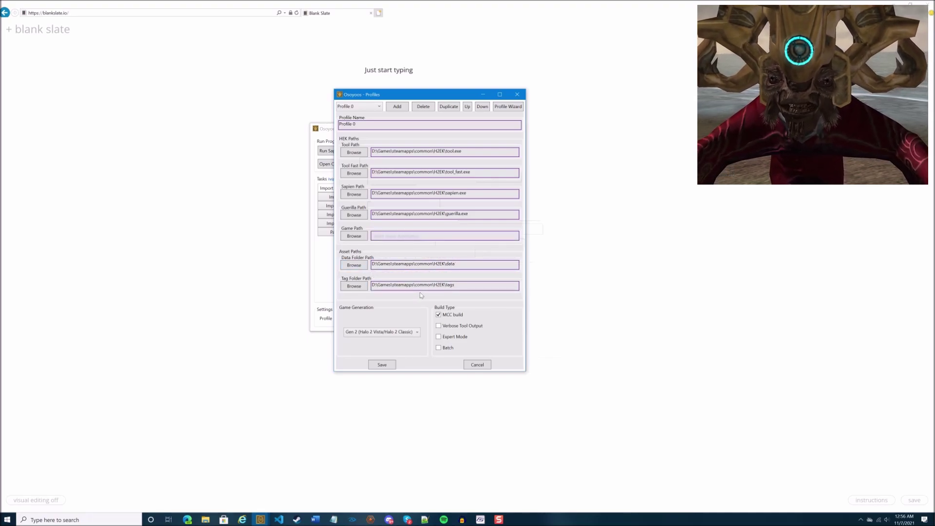
left_click(392, 334)
left_click(397, 348)
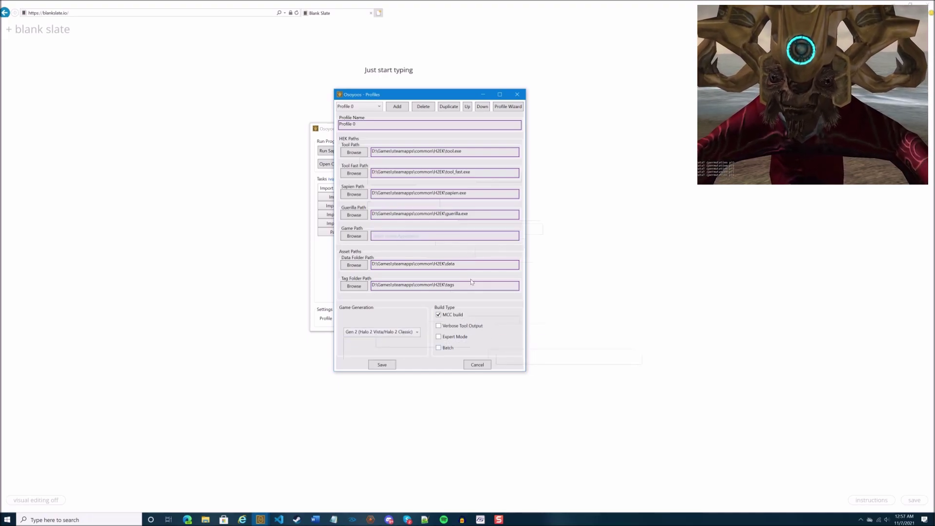
left_click(382, 365)
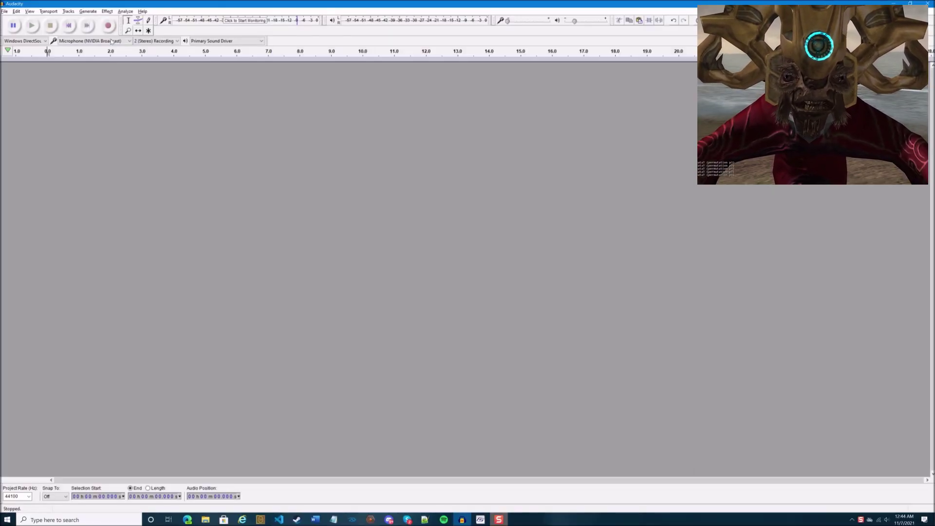
- Record the voice line, then delete the leading and trailing silence
left_click(108, 30)
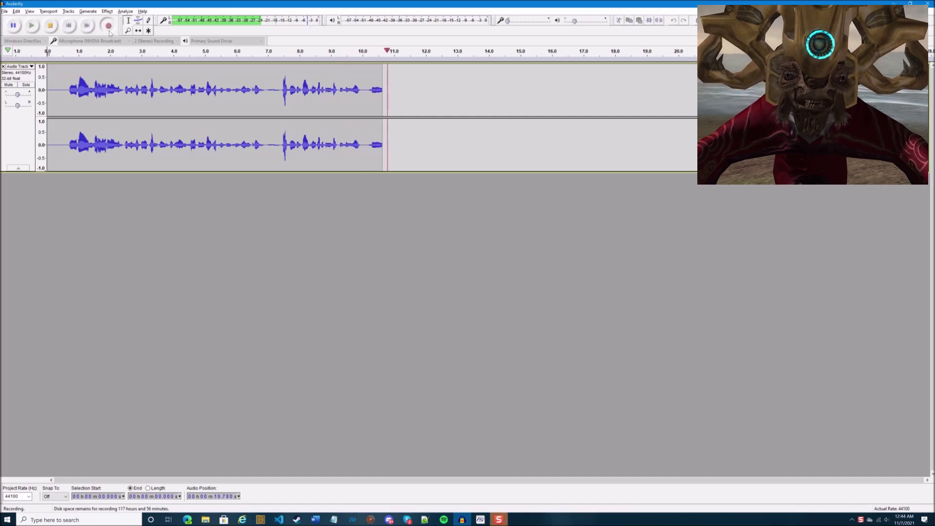
key("space")
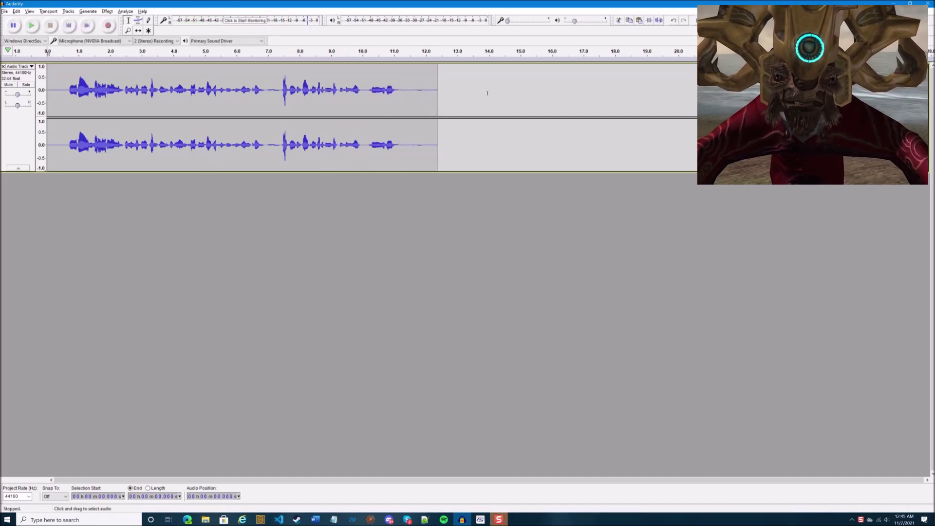
left_click_drag(70, 91, 48, 91)
key("Delete")
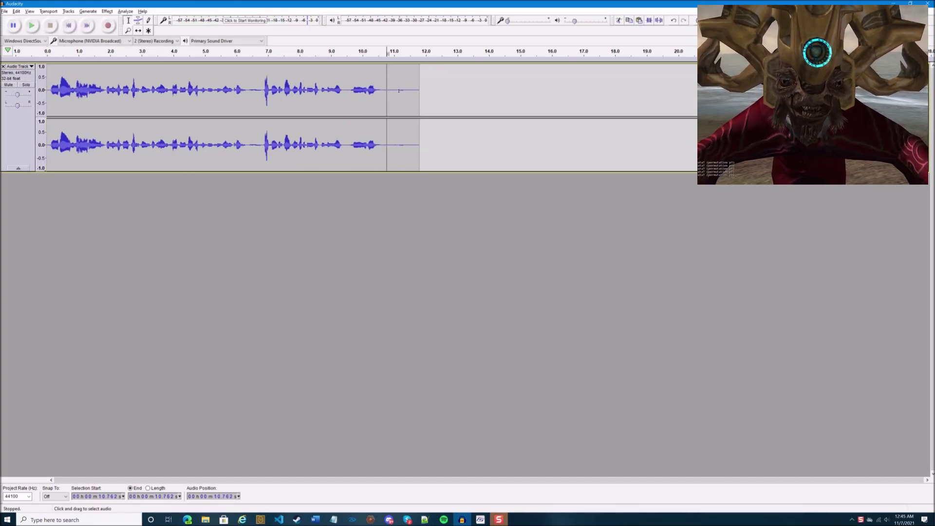
key("shift+k")
key("Delete")
- Amplify the whole track with the Amplify effect
key("ctrl+a")
left_click(107, 11)
left_click(122, 46)
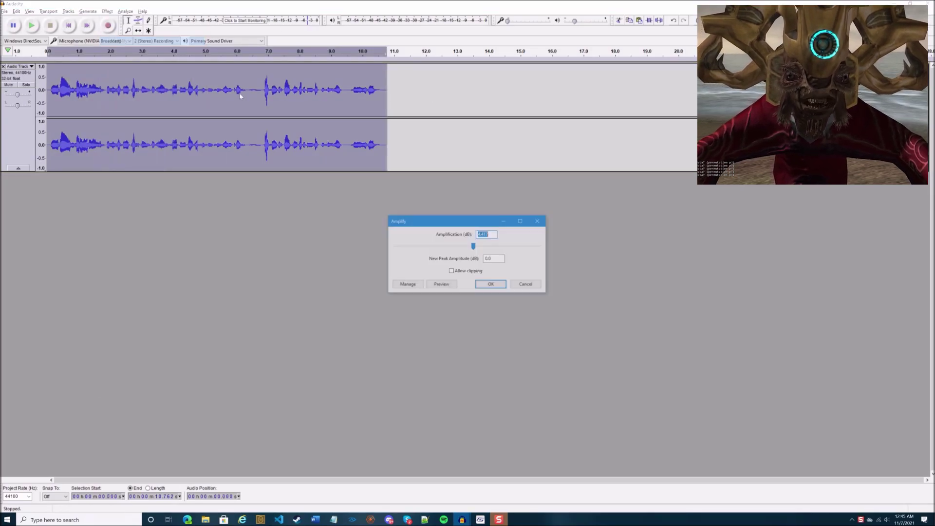
left_click(487, 284)
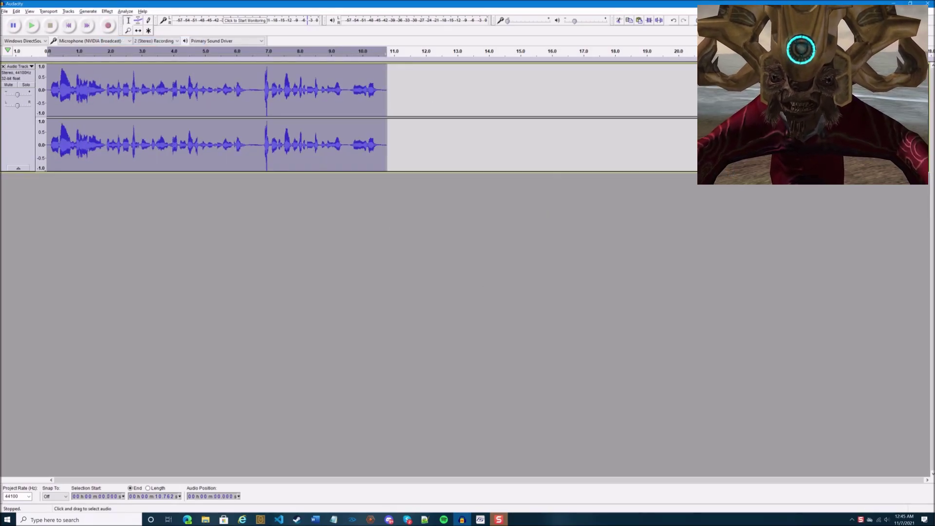
- Start exporting the recording as a WAV file
key("alt+Tab")
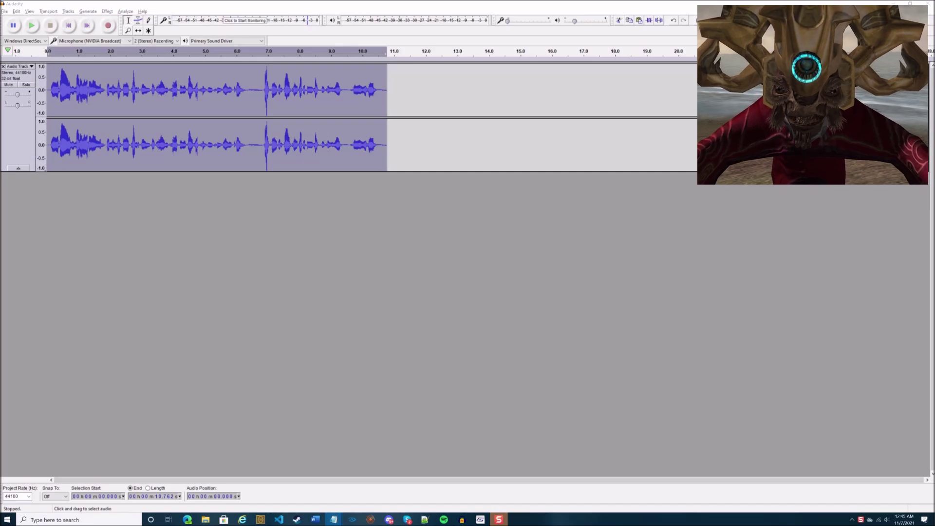
key("alt+Tab")
key("alt+f")
key("e")
key("w")
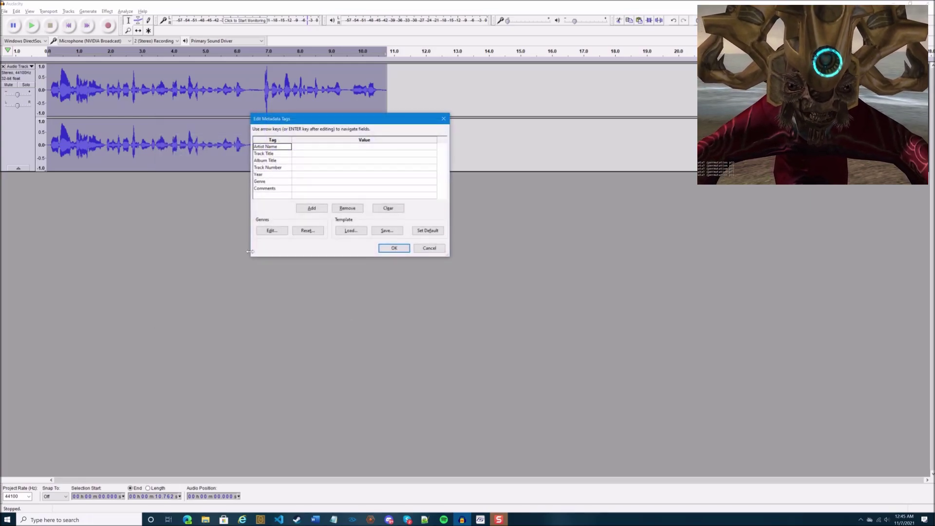
- Accept the empty metadata tags and confirm test.wav appears in the Halo Lipsync Tool folder
left_click(395, 247)
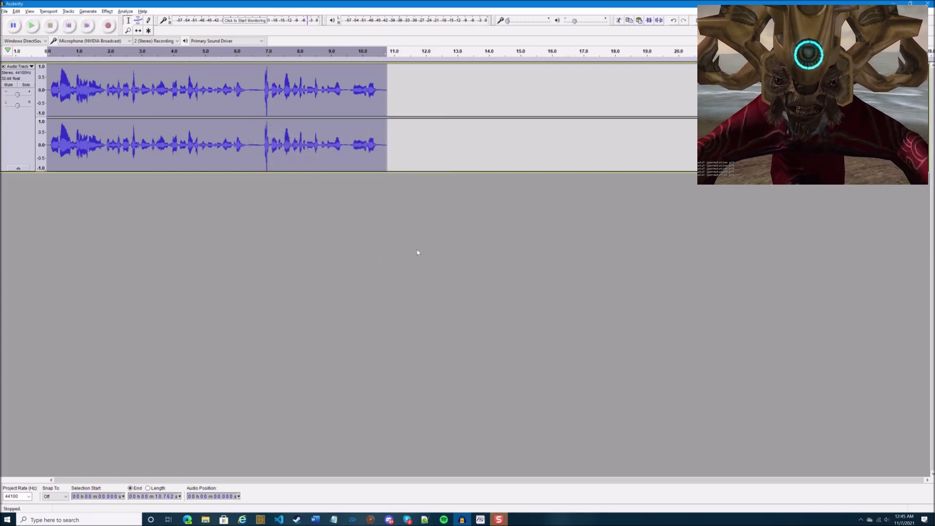
key("alt+Tab")
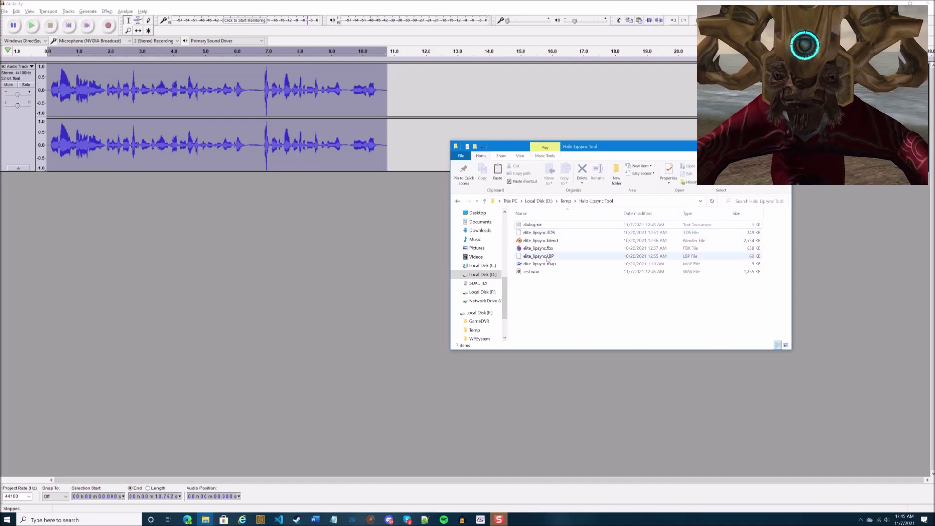
- Open dialog.txt in Notepad and position its window over the file list
left_click(538, 273)
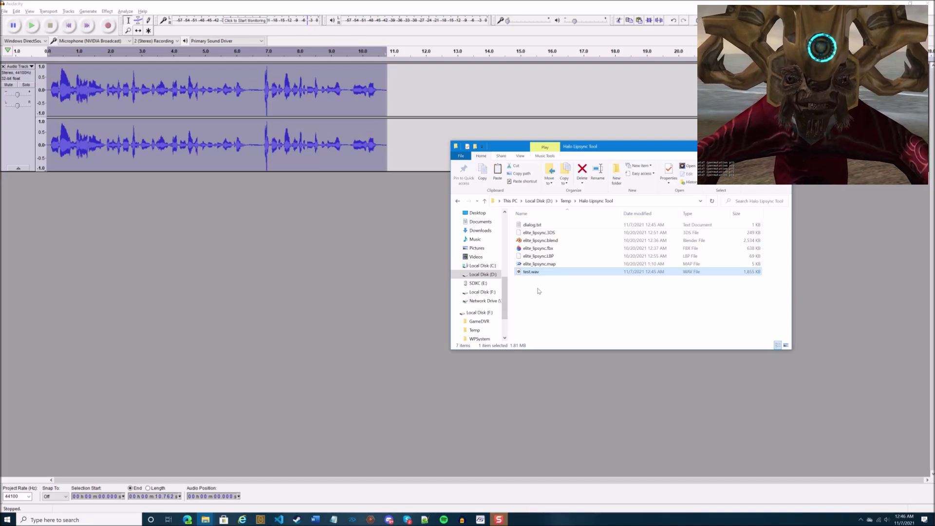
left_click(539, 225)
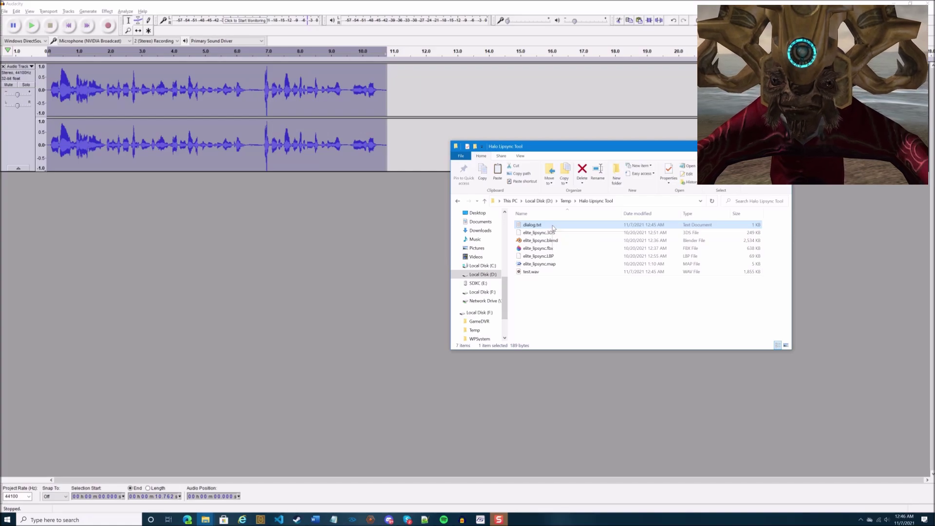
key("alt+Tab")
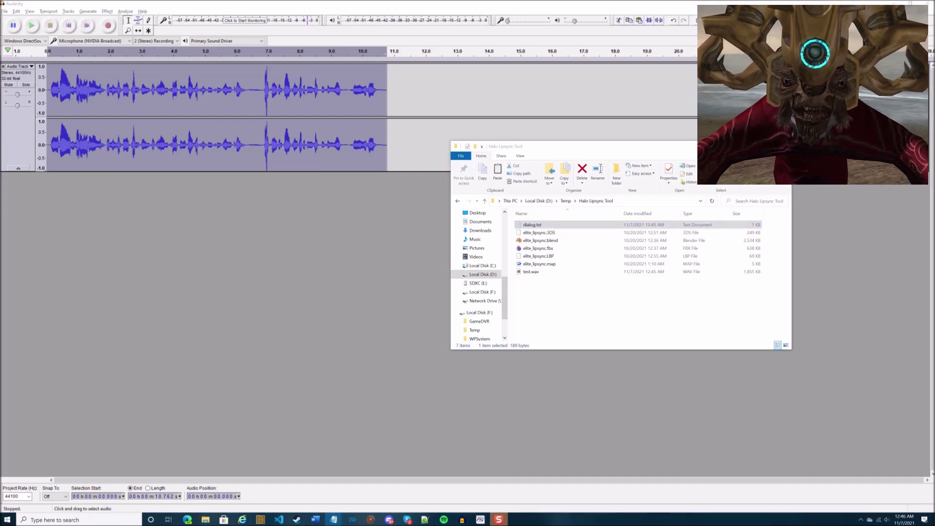
left_click_drag(531, 194, 588, 171)
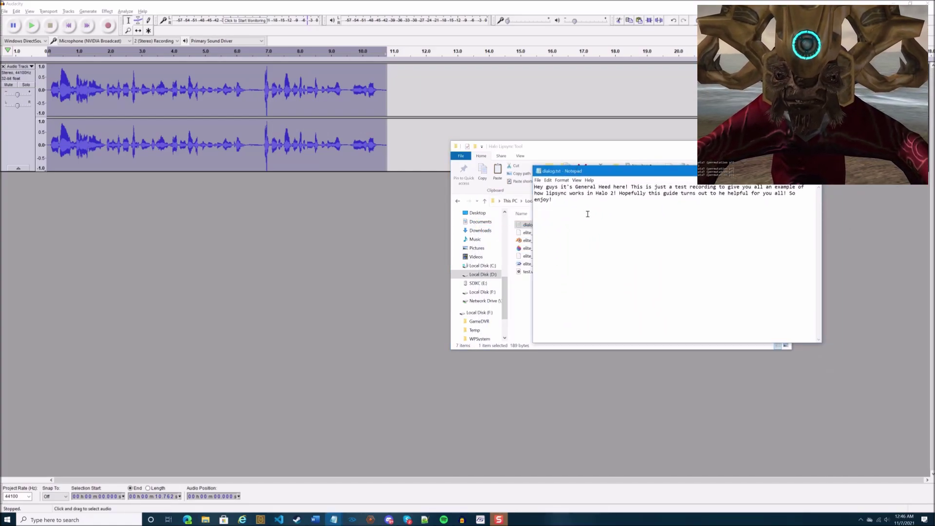
key("ctrl+a")
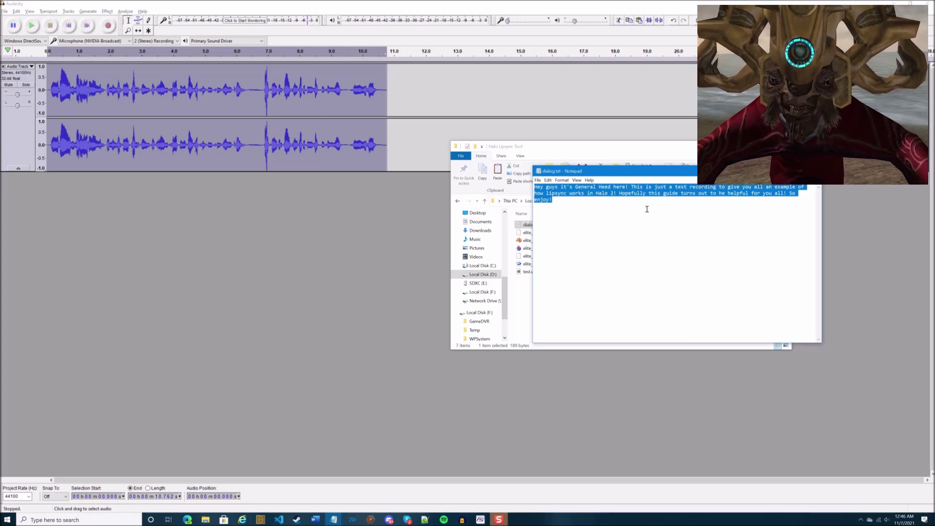
left_click(597, 207)
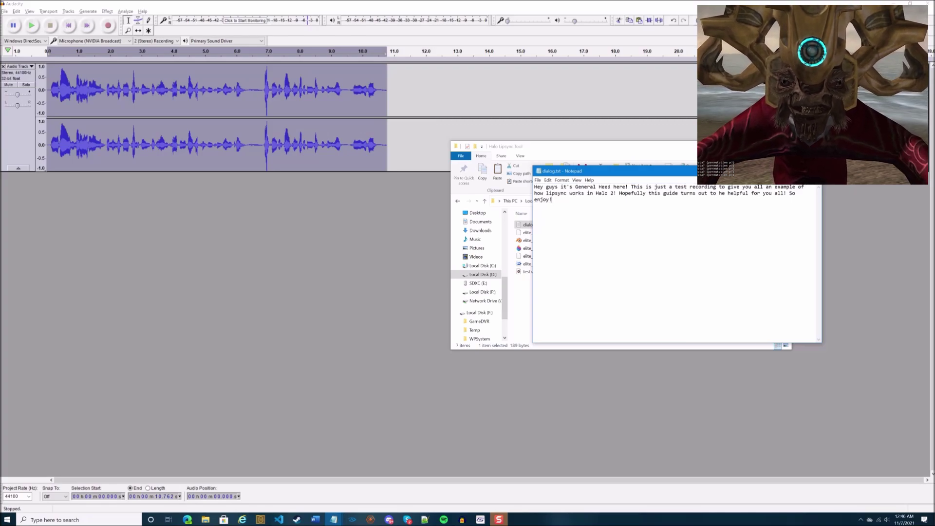
left_click_drag(553, 199, 527, 184)
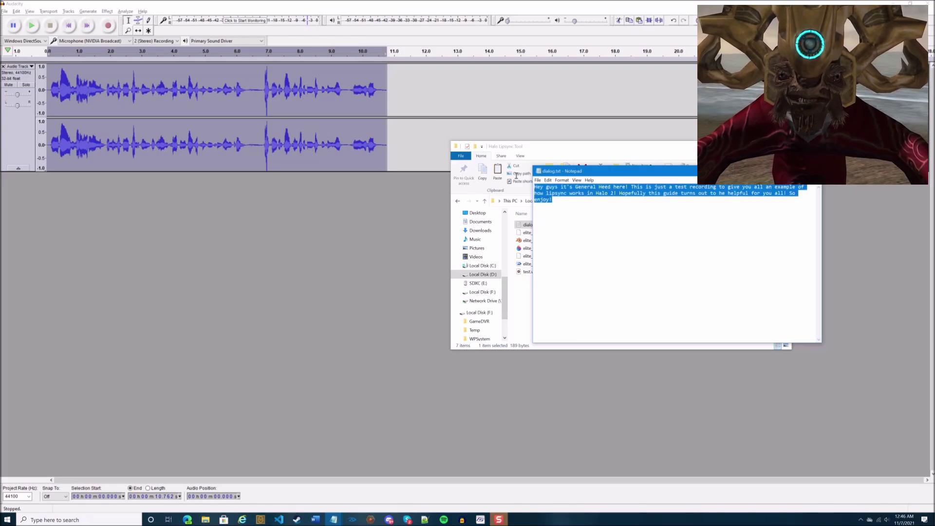